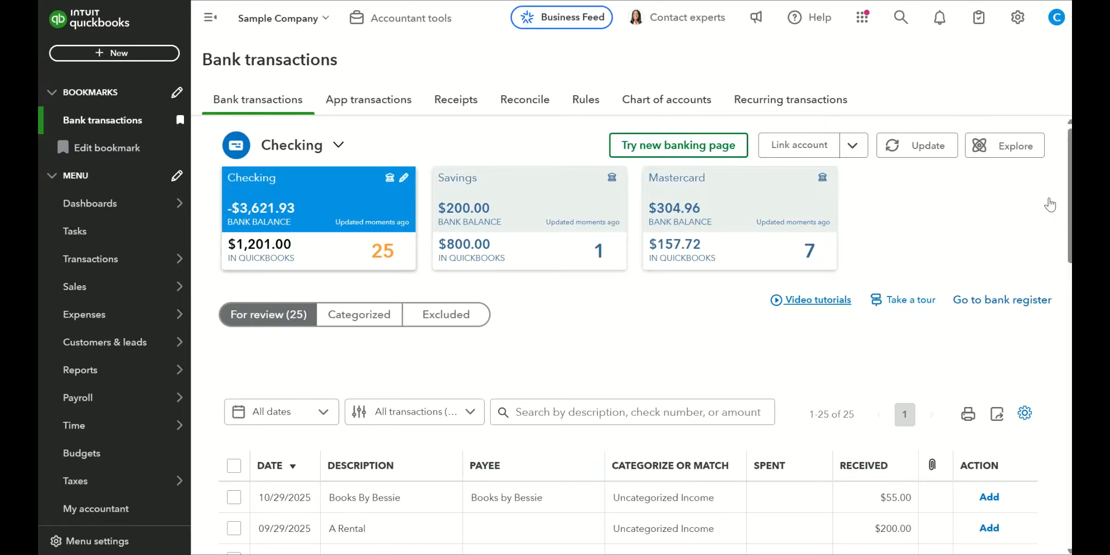
Step: Filter the Checking review list to suggested matches and accept all transactions that have a single match in one batch
{"action": "scroll", "coordinate": [1049, 205], "scroll_direction": "down", "scroll_amount": 3}
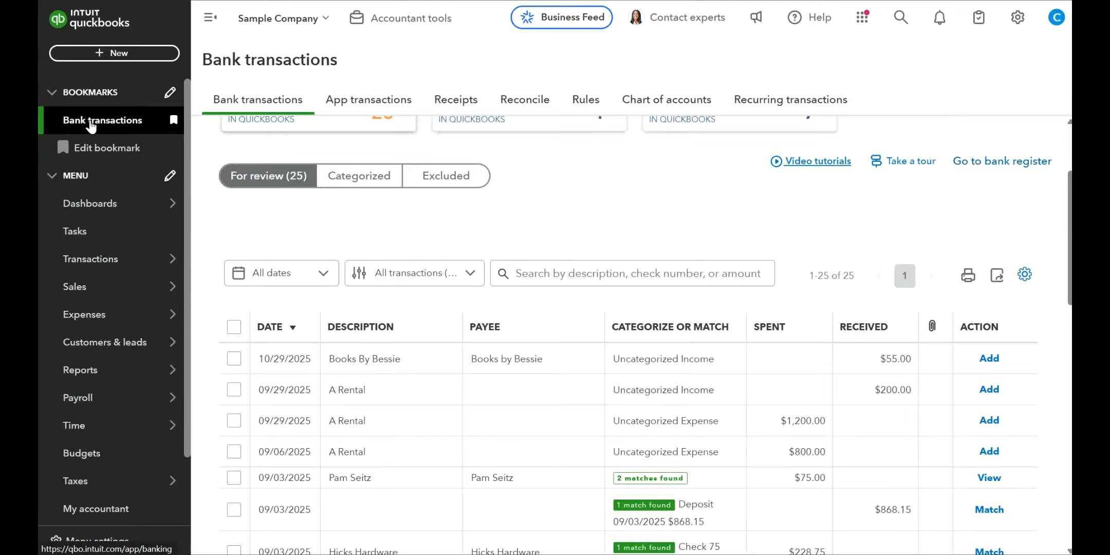
{"action": "left_click", "coordinate": [461, 273]}
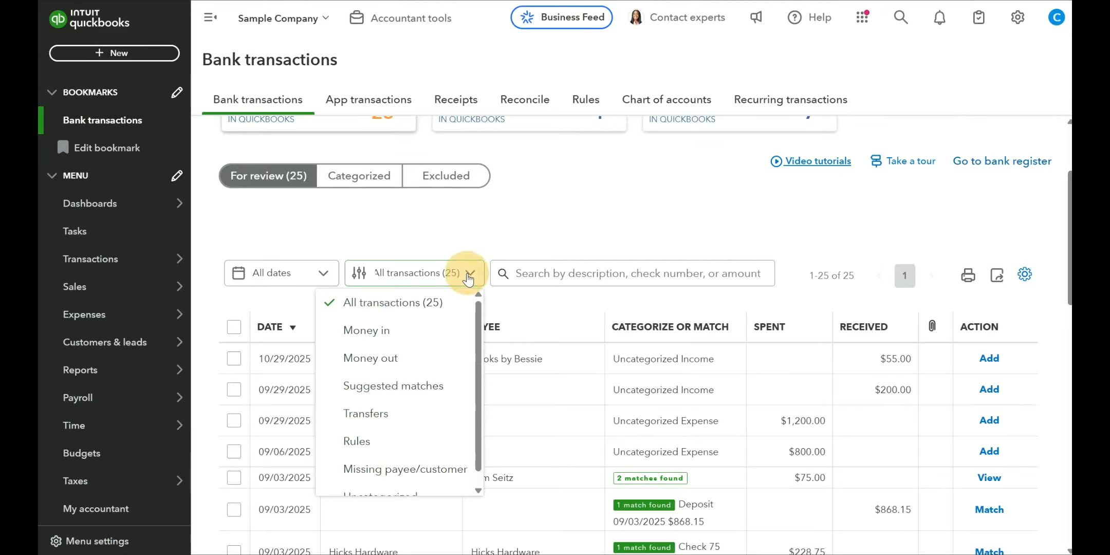
{"action": "left_click", "coordinate": [400, 398]}
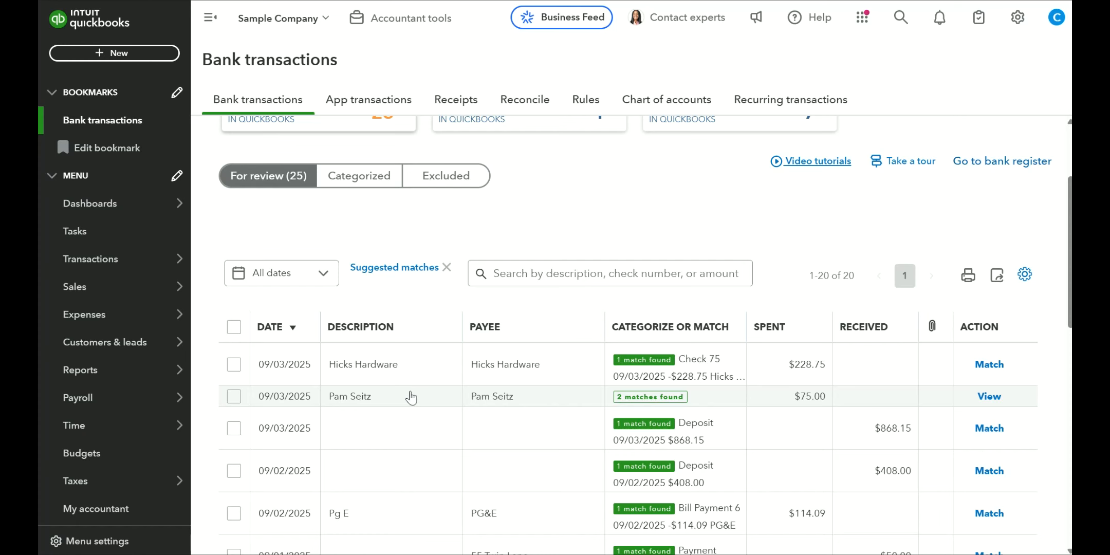
{"action": "scroll", "coordinate": [403, 396], "scroll_direction": "down", "scroll_amount": 3}
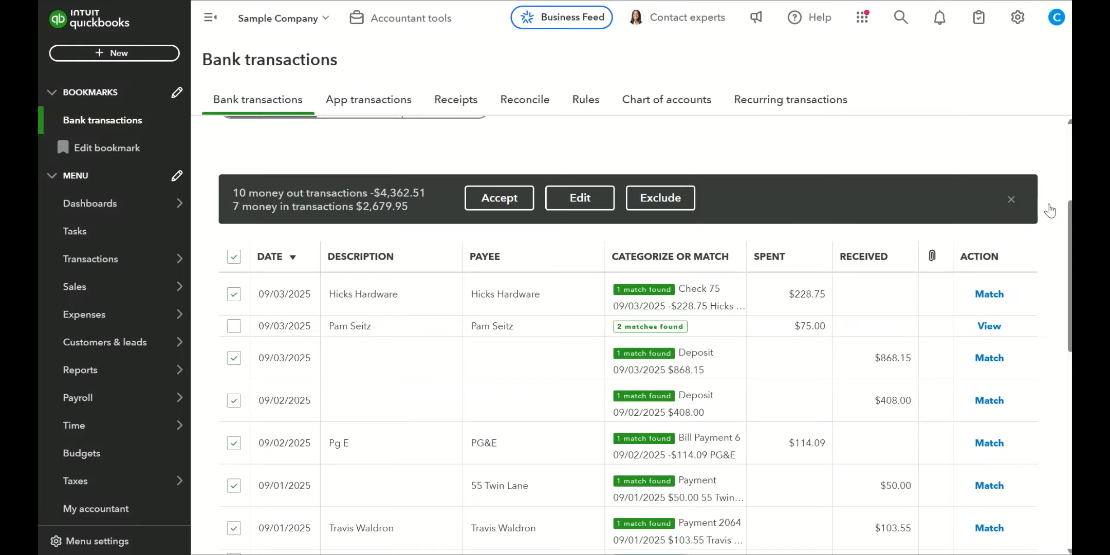
{"action": "left_click", "coordinate": [492, 202]}
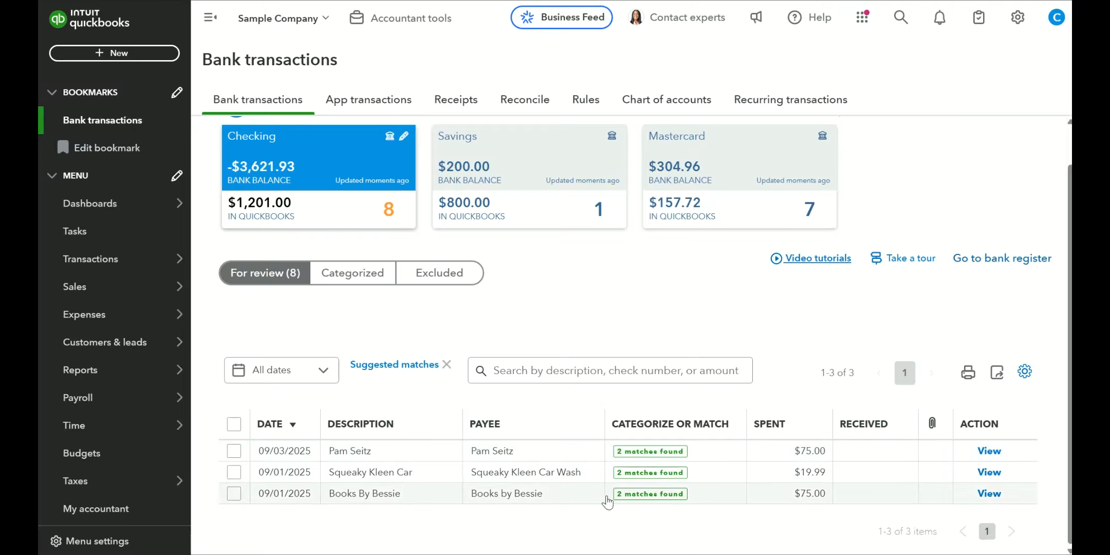
Step: Match the 09/03/2025 $75.00 payment to Expense 76 and the Books by Bessie payment to Bill Payment 3
{"action": "left_click", "coordinate": [431, 452]}
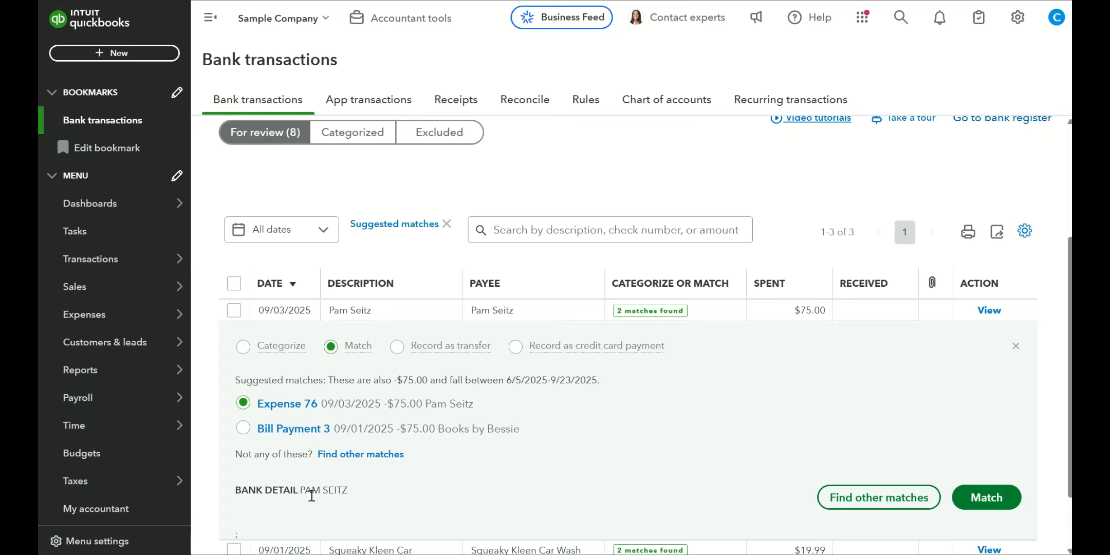
{"action": "left_click", "coordinate": [986, 498]}
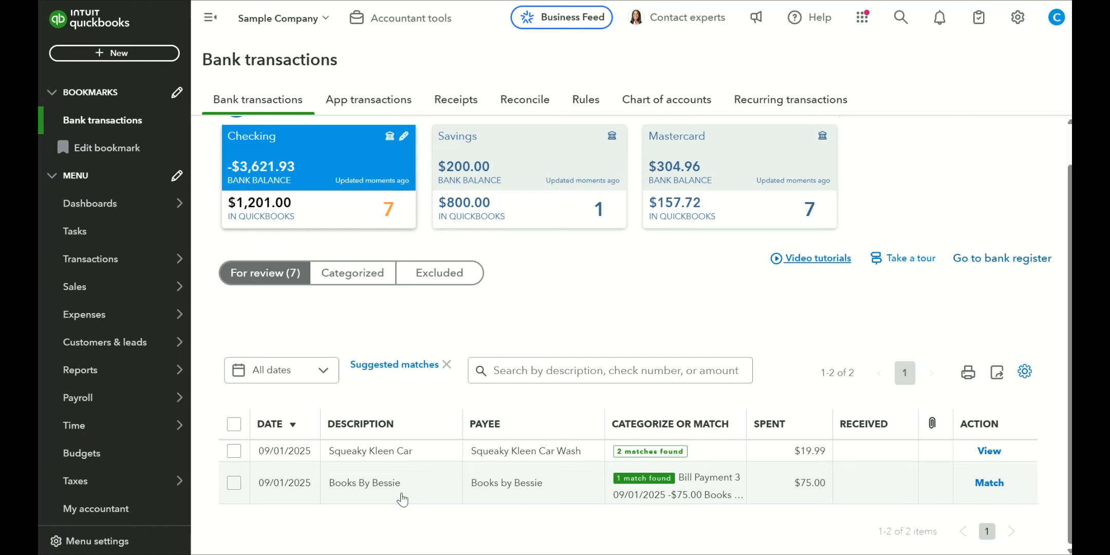
{"action": "left_click", "coordinate": [986, 487]}
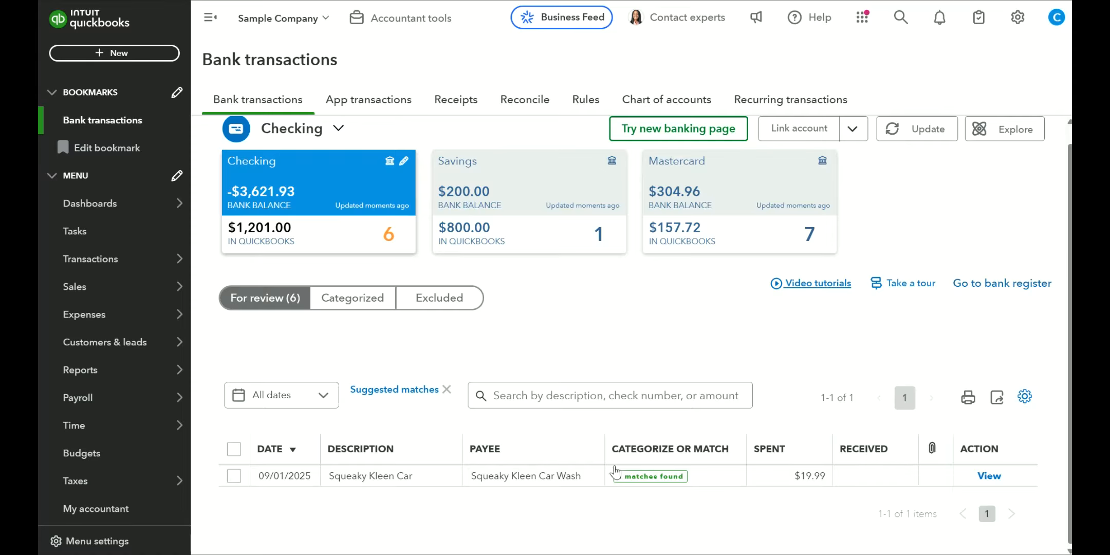
Step: Match the $19.99 Squeaky Kleen Car Wash transaction to the Check Debit dated 09/01/2025
{"action": "left_click", "coordinate": [562, 477]}
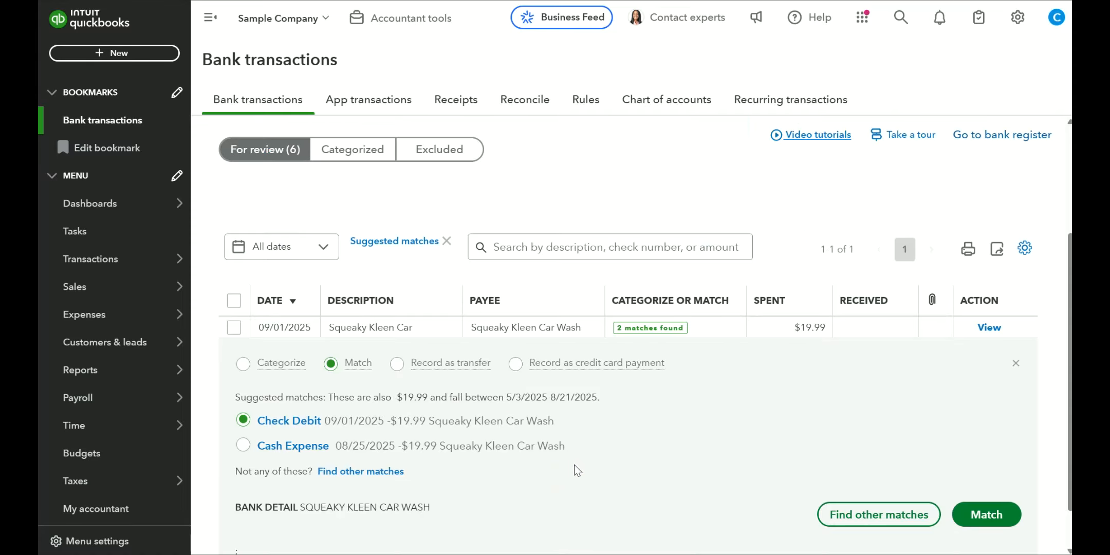
{"action": "scroll", "coordinate": [579, 462], "scroll_direction": "down", "scroll_amount": 1}
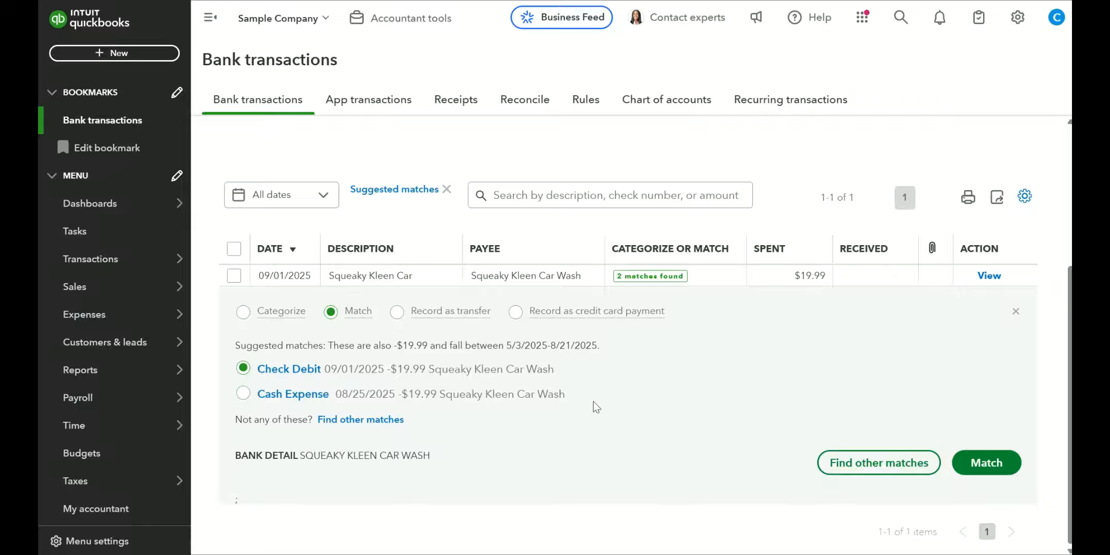
{"action": "left_click", "coordinate": [986, 462]}
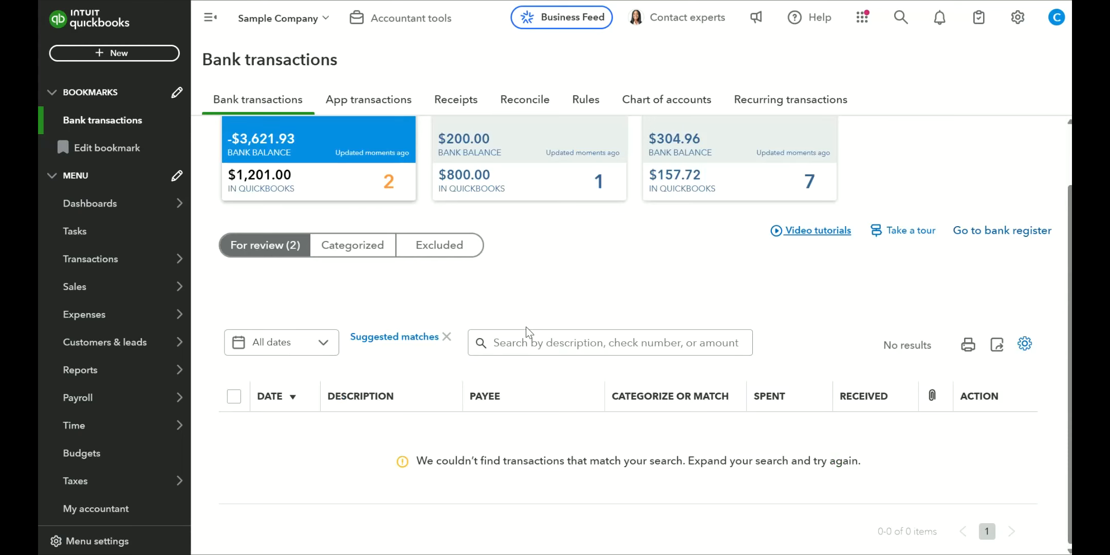
Step: Clear the suggested matches filter and add the $55.00 Books by Bessie deposit under the Bookkeeper account of Legal & Professional Fees
{"action": "left_click", "coordinate": [446, 337]}
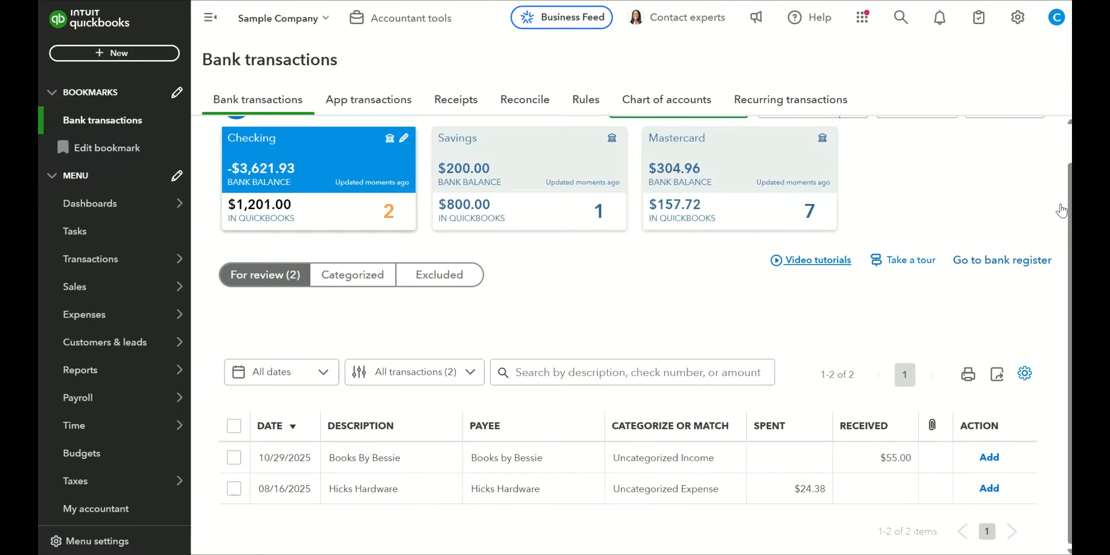
{"action": "left_click", "coordinate": [570, 455]}
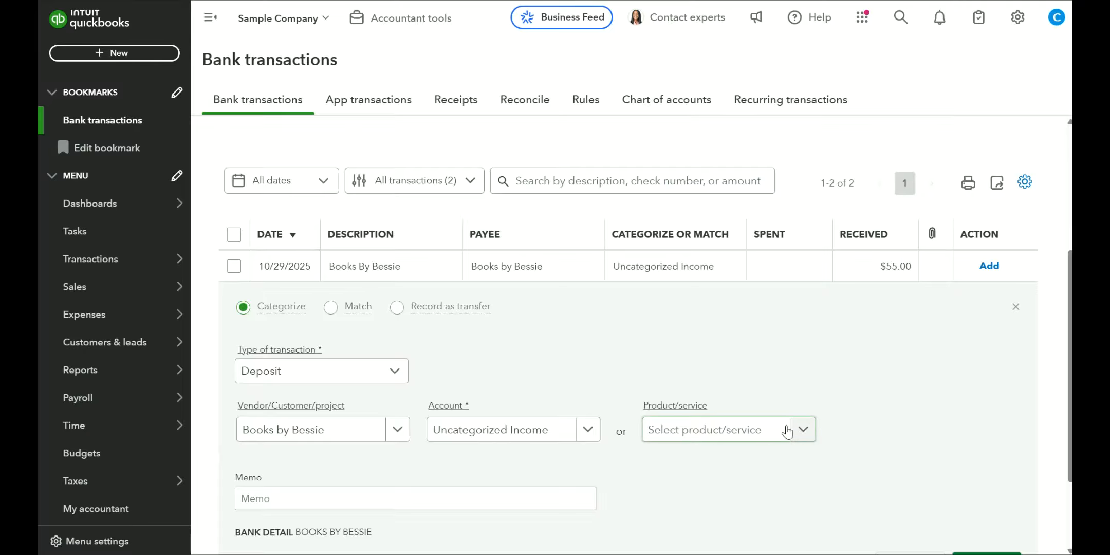
{"action": "left_click", "coordinate": [588, 429]}
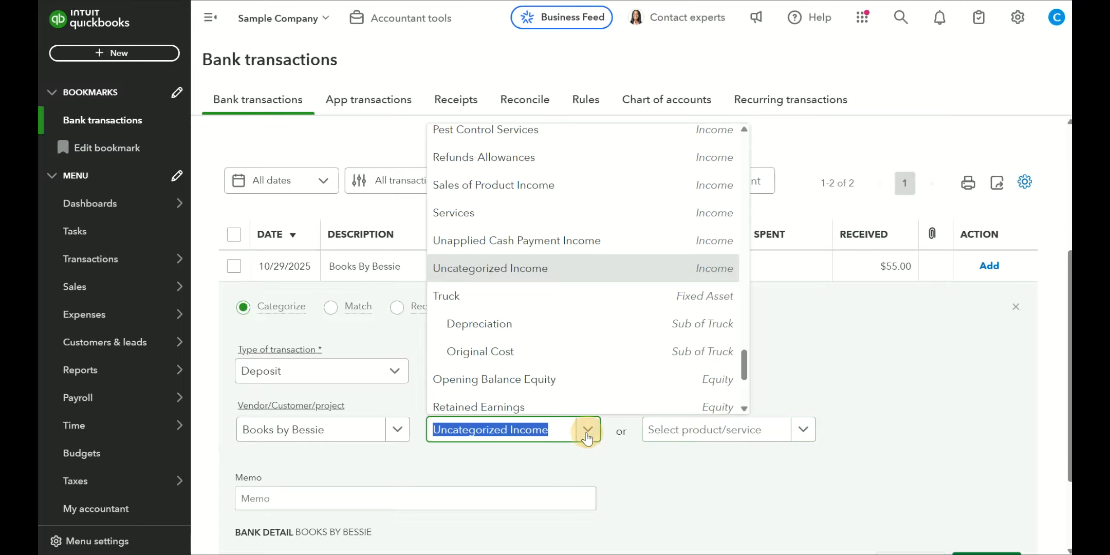
{"action": "left_click", "coordinate": [554, 430]}
{"action": "key", "text": "BackSpace"}
{"action": "key", "text": "BackSpace"}
{"action": "key", "text": "BackSpace"}
{"action": "key", "text": "BackSpace"}
{"action": "key", "text": "BackSpace"}
{"action": "key", "text": "BackSpace"}
{"action": "key", "text": "BackSpace"}
{"action": "key", "text": "BackSpace"}
{"action": "key", "text": "BackSpace"}
{"action": "key", "text": "BackSpace"}
{"action": "key", "text": "BackSpace"}
{"action": "key", "text": "BackSpace"}
{"action": "key", "text": "BackSpace"}
{"action": "key", "text": "BackSpace"}
{"action": "key", "text": "BackSpace"}
{"action": "key", "text": "BackSpace"}
{"action": "key", "text": "BackSpace"}
{"action": "key", "text": "BackSpace"}
{"action": "key", "text": "BackSpace"}
{"action": "key", "text": "BackSpace"}
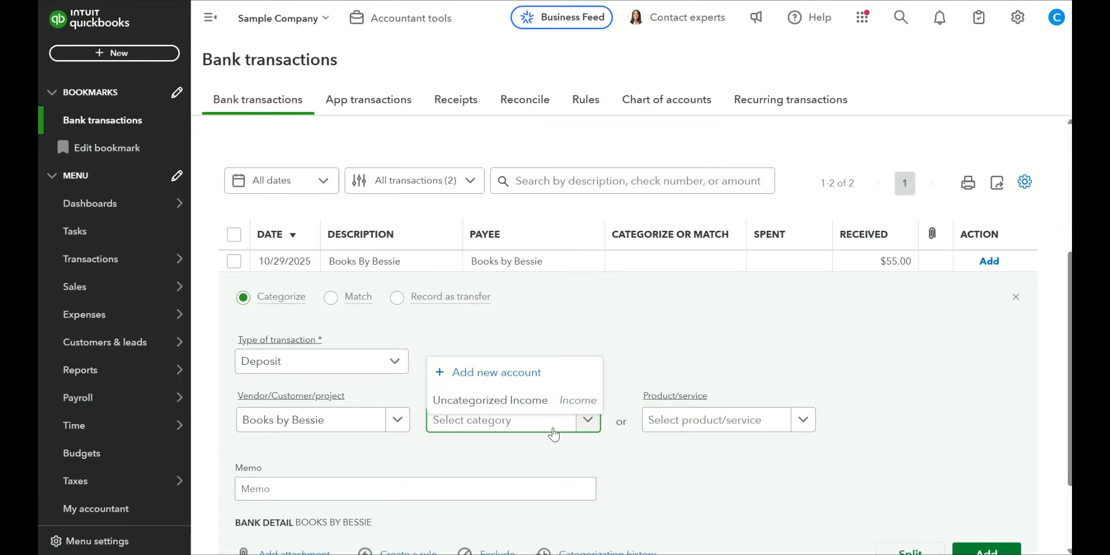
{"action": "type", "text": "Bookk"}
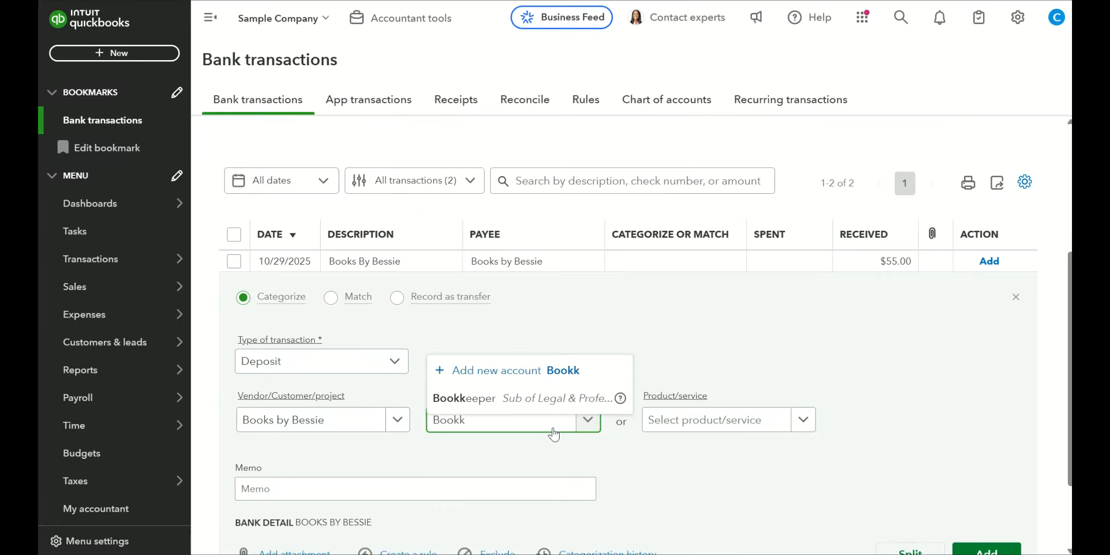
{"action": "left_click", "coordinate": [559, 399]}
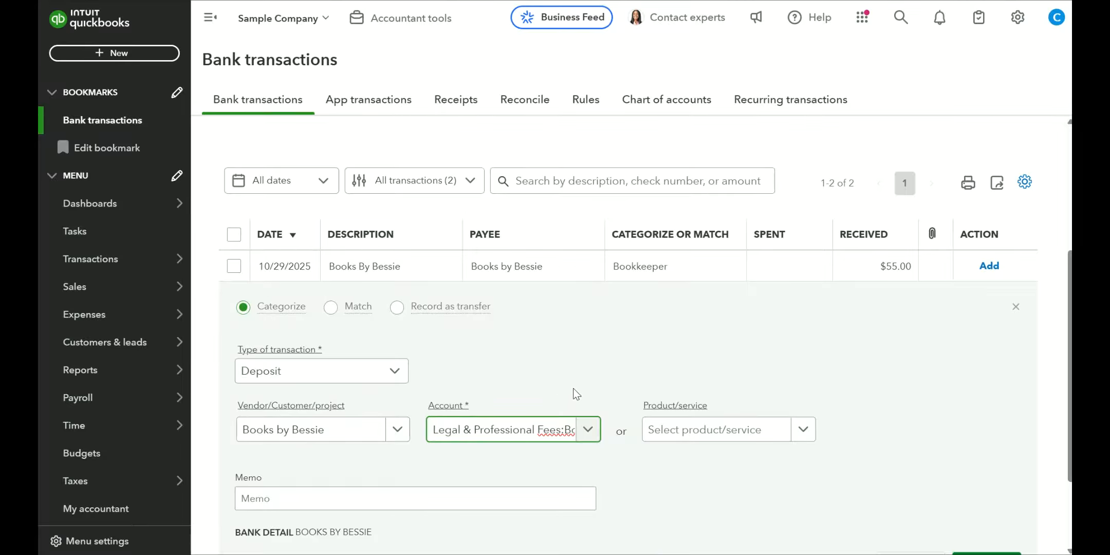
{"action": "scroll", "coordinate": [745, 452], "scroll_direction": "down", "scroll_amount": 2}
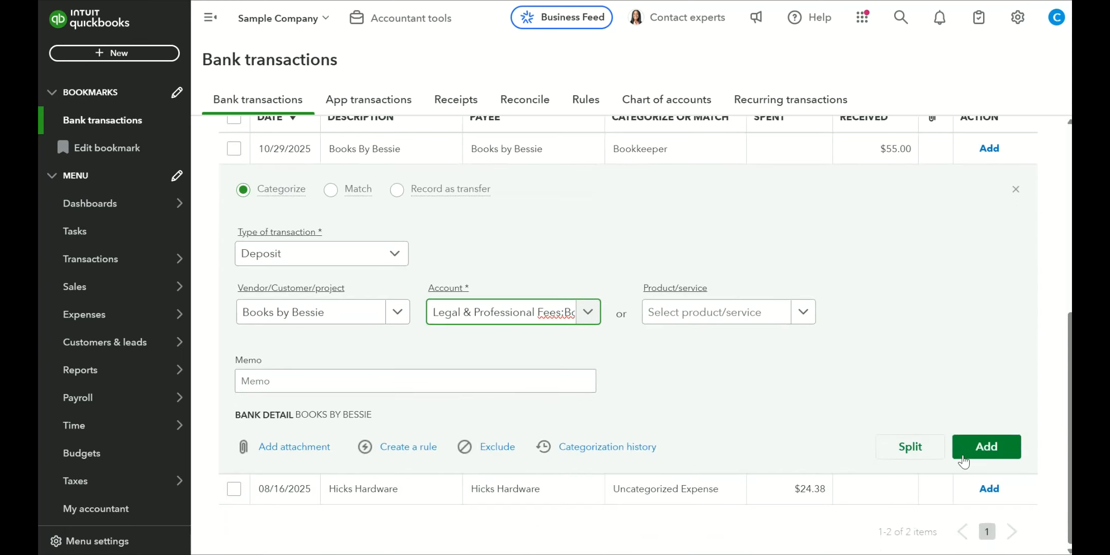
{"action": "left_click", "coordinate": [986, 447]}
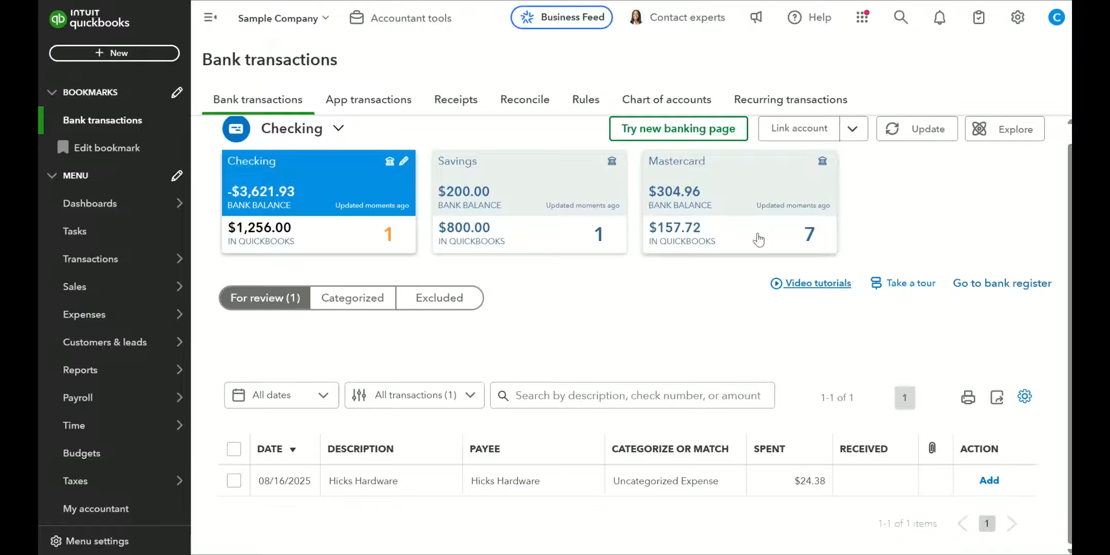
Step: Start a new expense and open Hicks Hardware Expense No.8, dated 08/16/2025, from the recent expenses
{"action": "left_click", "coordinate": [119, 53]}
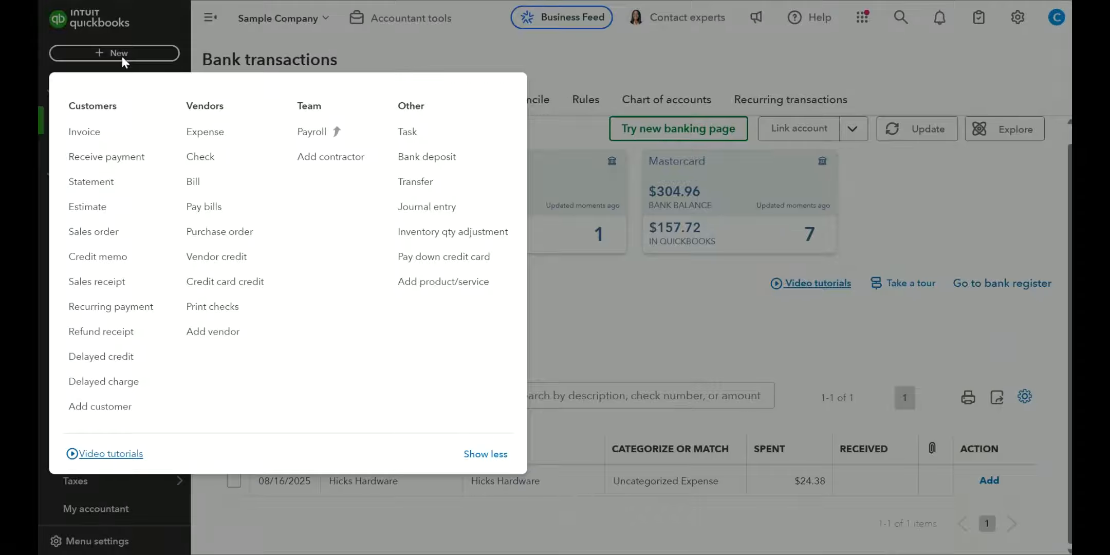
{"action": "left_click", "coordinate": [202, 137]}
{"action": "left_click", "coordinate": [68, 16]}
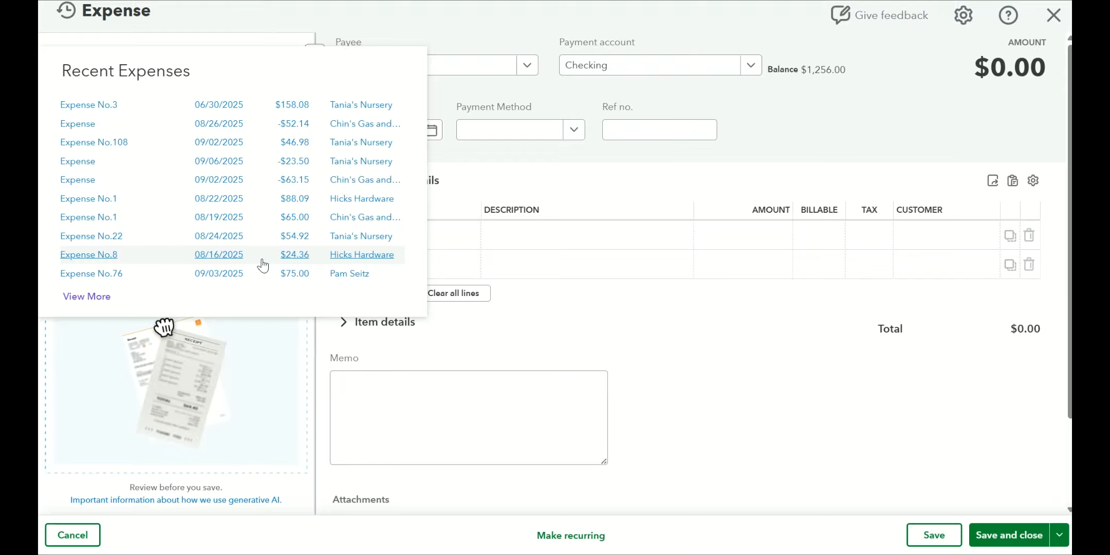
{"action": "left_click", "coordinate": [295, 256]}
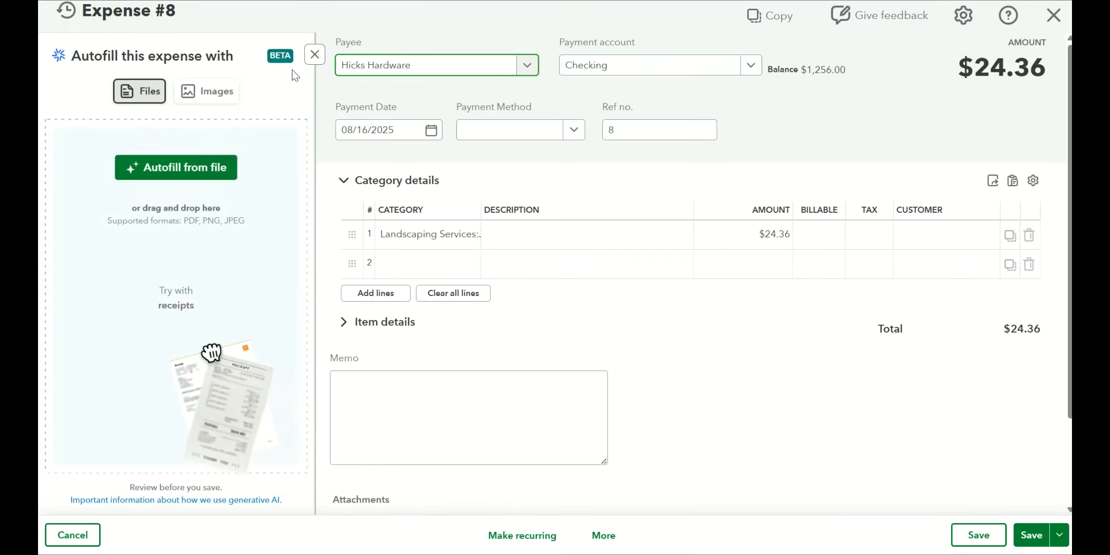
Step: Set the amount of the expense's first category line to $24.38, then save and close the expense
{"action": "left_click", "coordinate": [313, 55]}
{"action": "left_click", "coordinate": [731, 235]}
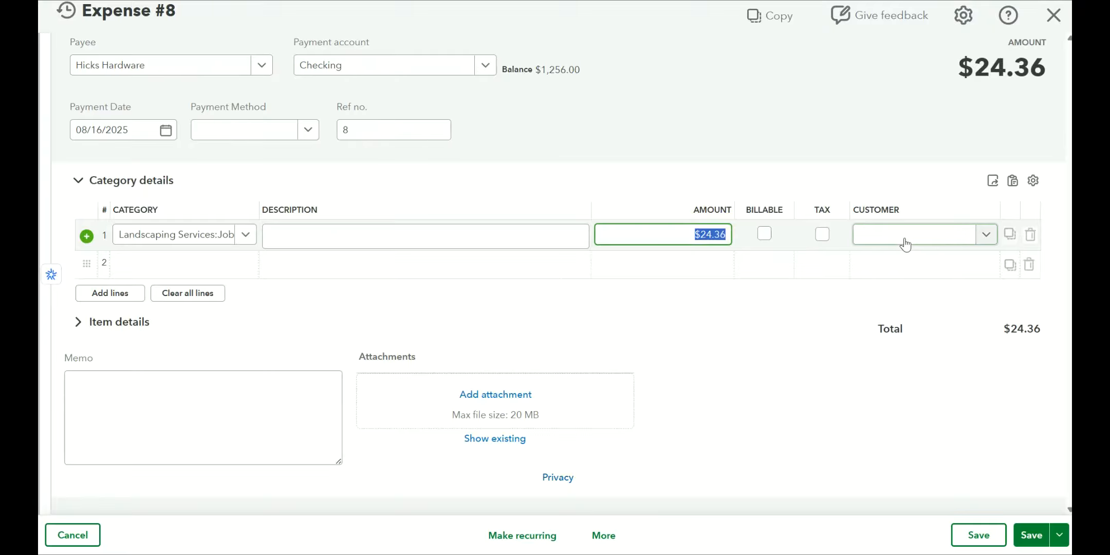
{"action": "key", "text": "End"}
{"action": "key", "text": "BackSpace"}
{"action": "type", "text": "8"}
{"action": "left_click", "coordinate": [1059, 535]}
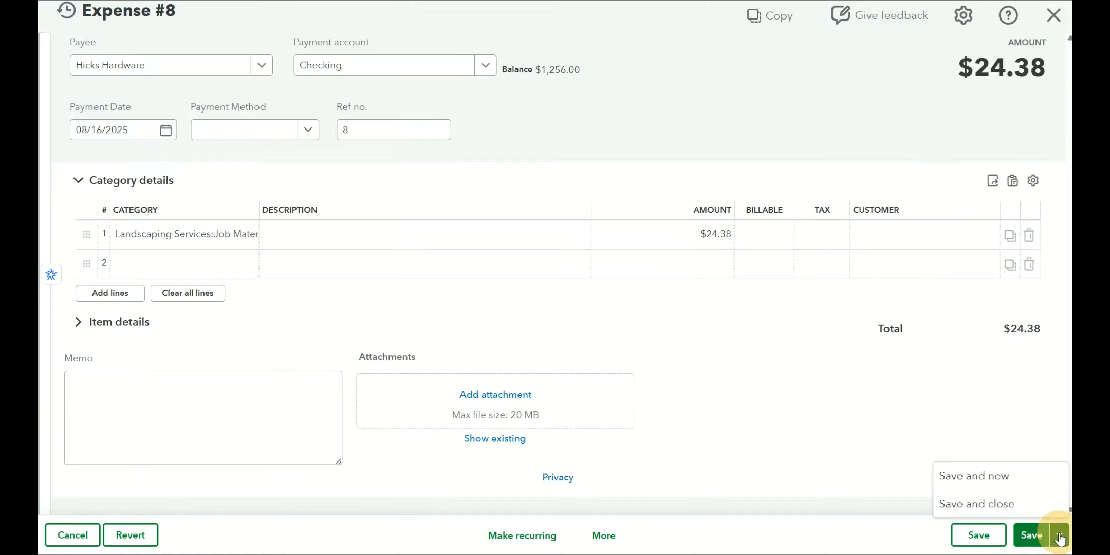
{"action": "left_click", "coordinate": [1003, 508]}
Step: Return to the bank transactions and match the Hicks Hardware transaction to Expense 8
{"action": "left_click", "coordinate": [105, 120]}
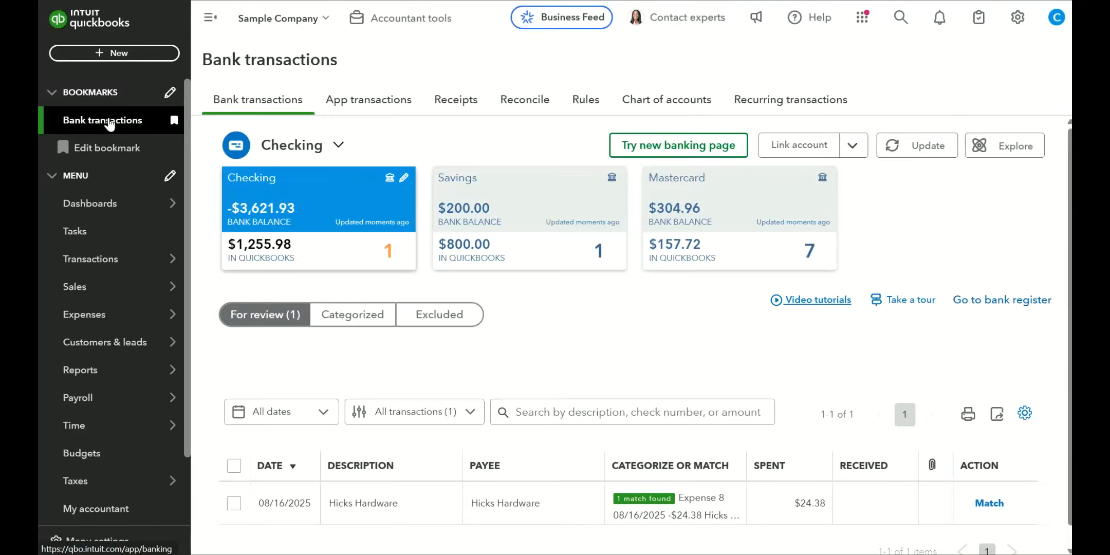
{"action": "scroll", "coordinate": [702, 481], "scroll_direction": "down", "scroll_amount": 1}
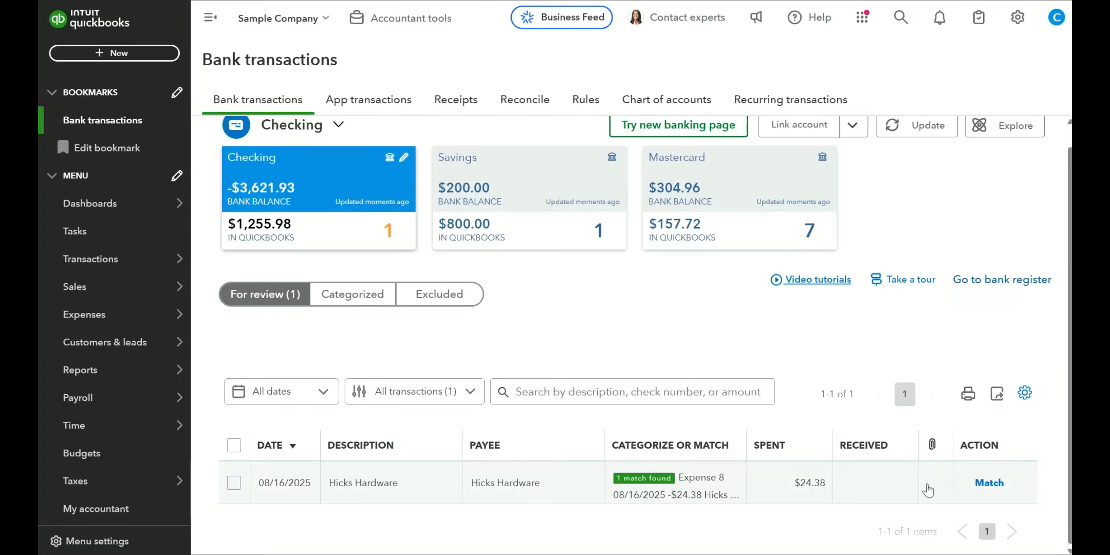
{"action": "left_click", "coordinate": [997, 484]}
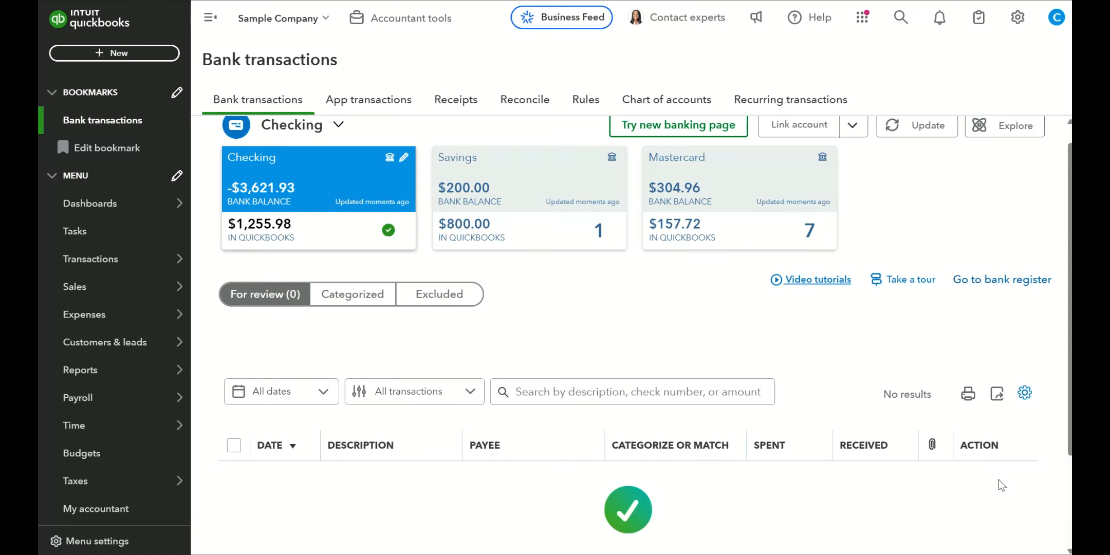